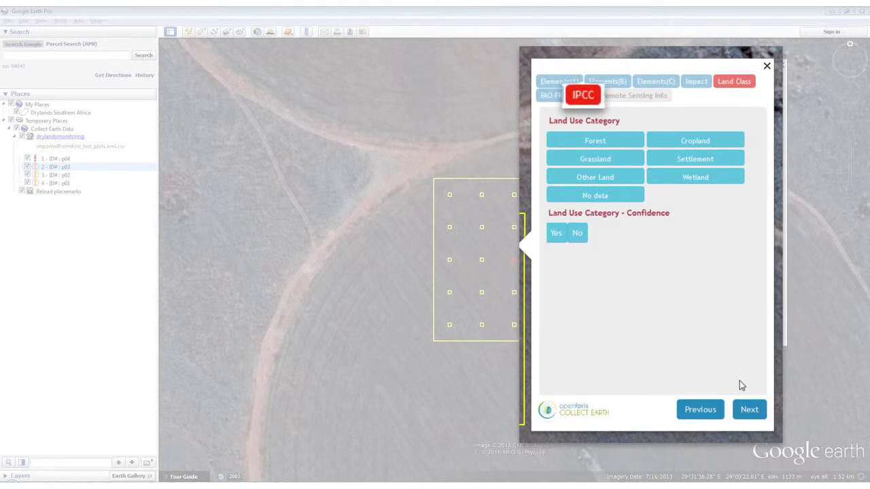
Try the land use categories Forest, Cropland, Grassland, Settlement, Other Land and Wetland one after another
{"action": "left_click", "coordinate": [635, 140]}
{"action": "left_click", "coordinate": [673, 144]}
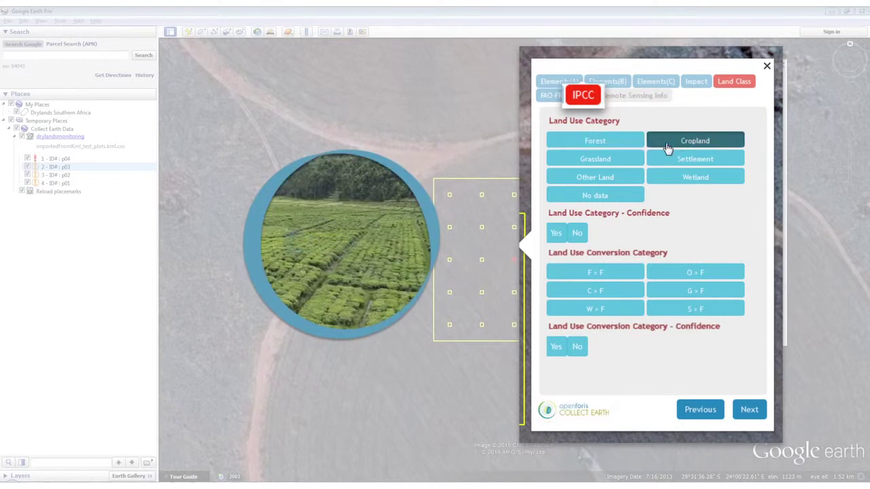
{"action": "left_click", "coordinate": [633, 166]}
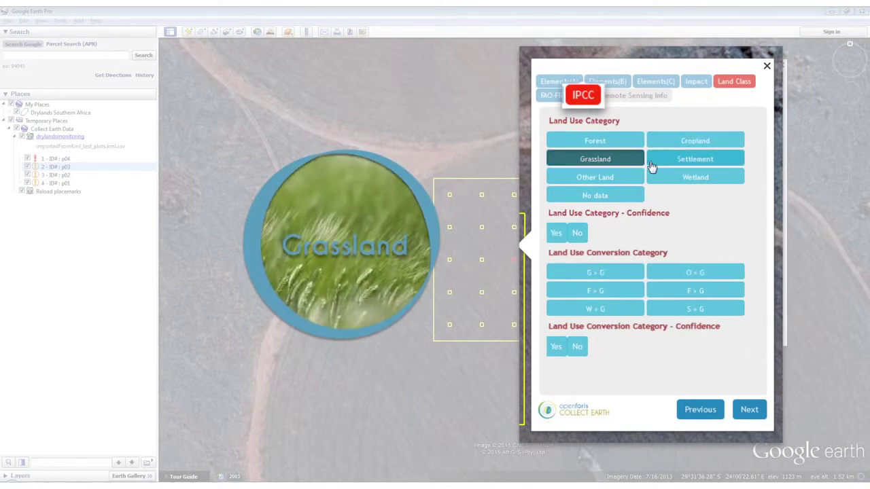
{"action": "left_click", "coordinate": [650, 165]}
{"action": "left_click", "coordinate": [641, 177]}
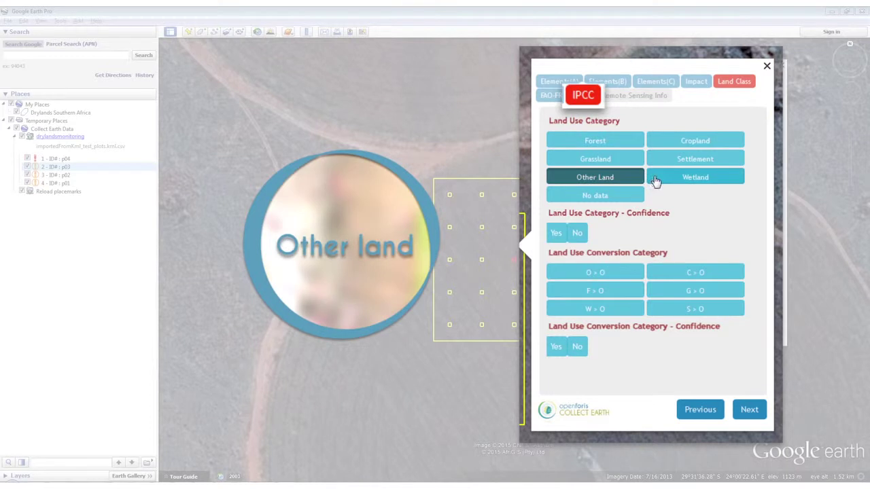
{"action": "left_click", "coordinate": [654, 180]}
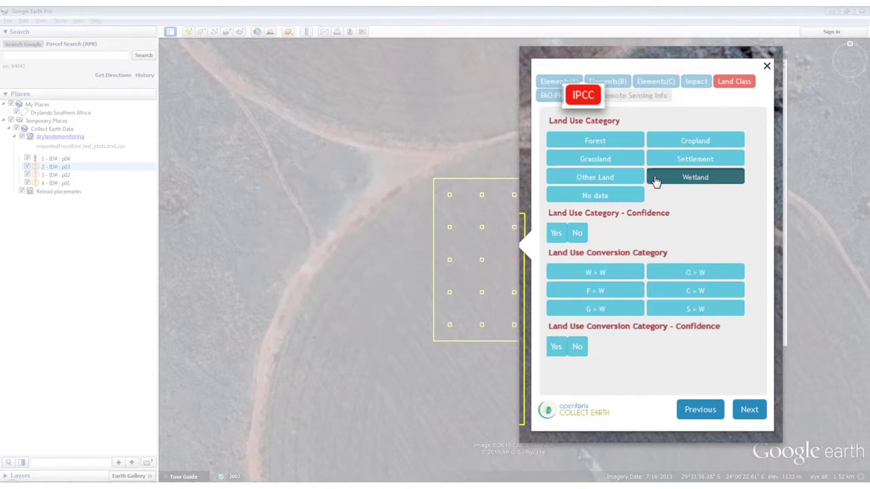
Set the plot's land use category to Cropland and its confidence to Yes
{"action": "left_click", "coordinate": [654, 147]}
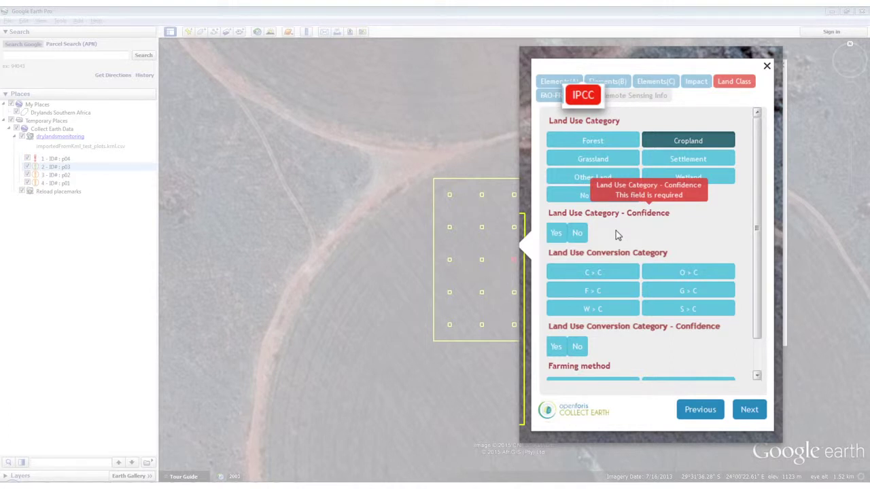
{"action": "left_click", "coordinate": [556, 232]}
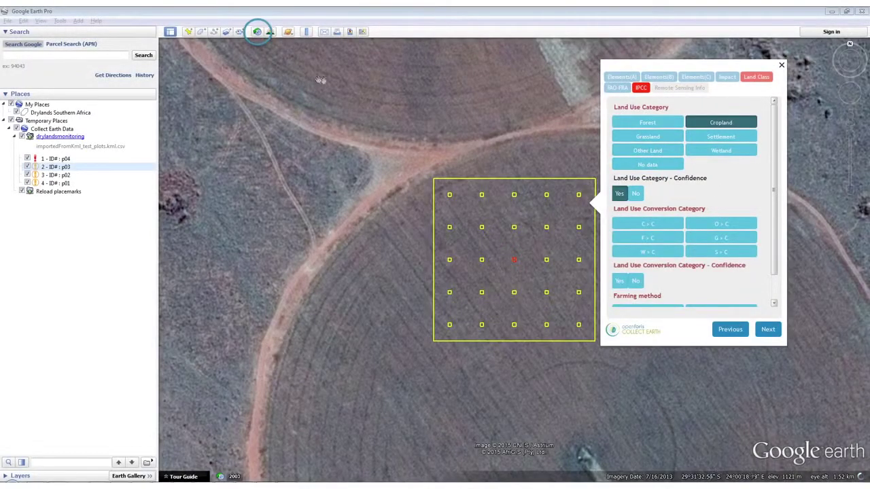
Turn on historical imagery and compare the plot in the 2006, 2010 and 7/16/2013 images
{"action": "left_click", "coordinate": [258, 32]}
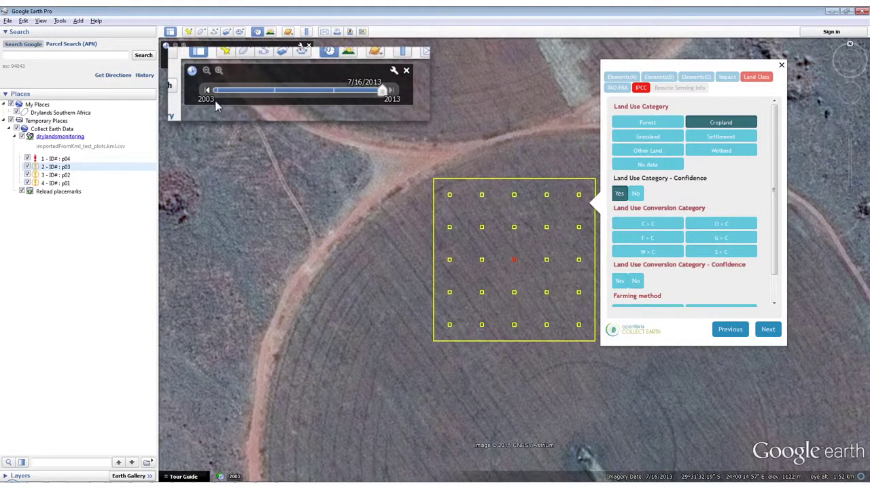
{"action": "left_click", "coordinate": [277, 92]}
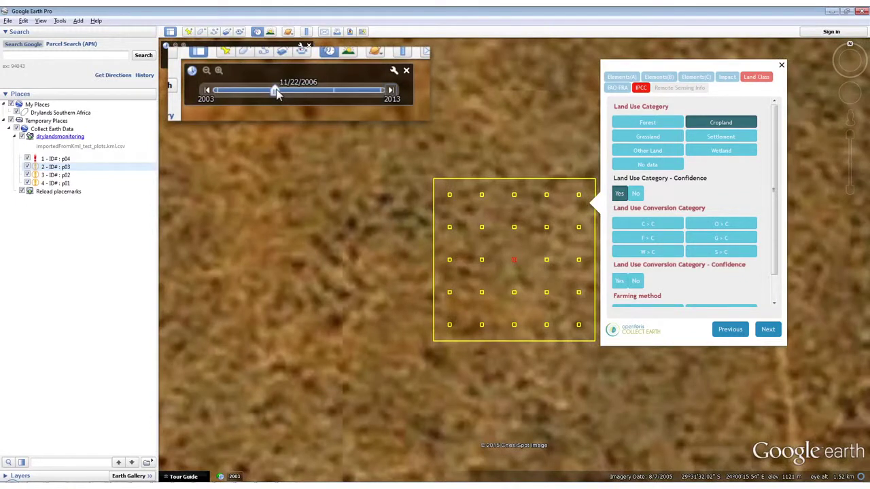
{"action": "left_click_drag", "start_coordinate": [277, 94], "coordinate": [334, 93]}
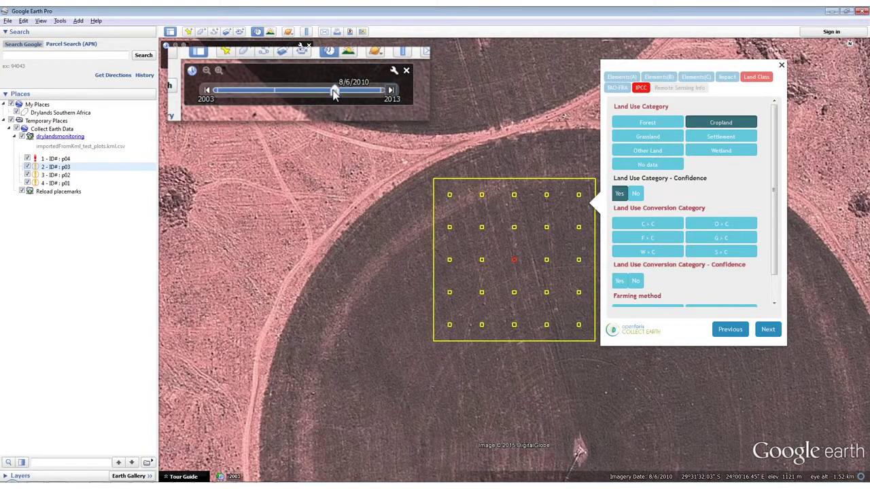
{"action": "left_click", "coordinate": [392, 92]}
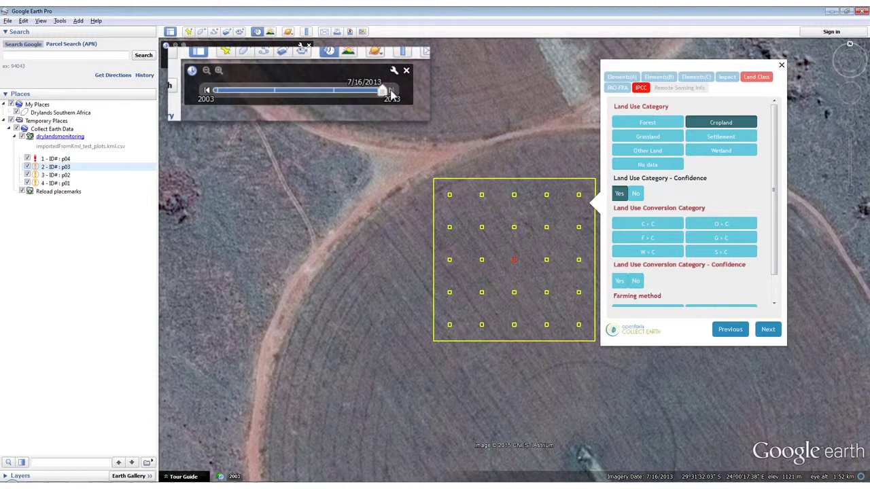
Set the land use conversion category to G > C and answer Yes to the question below it
{"action": "left_click", "coordinate": [707, 275]}
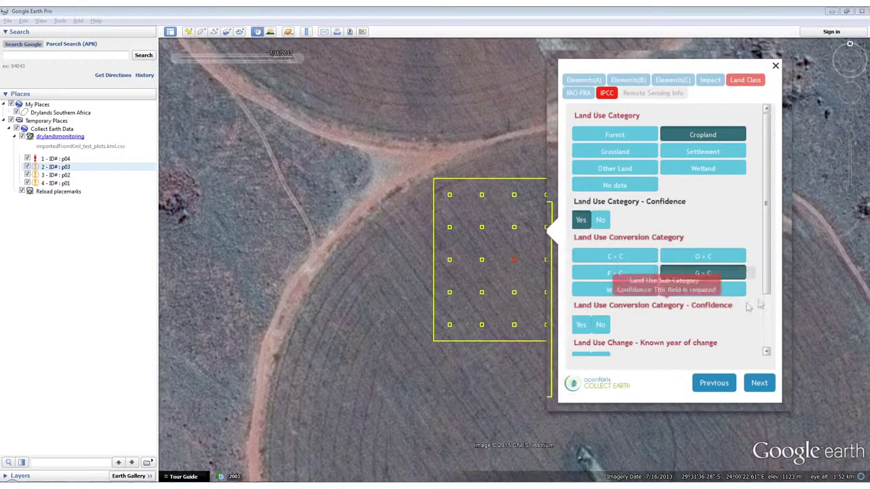
{"action": "scroll", "coordinate": [645, 282], "scroll_direction": "down", "scroll_amount": 2}
{"action": "left_click", "coordinate": [584, 284]}
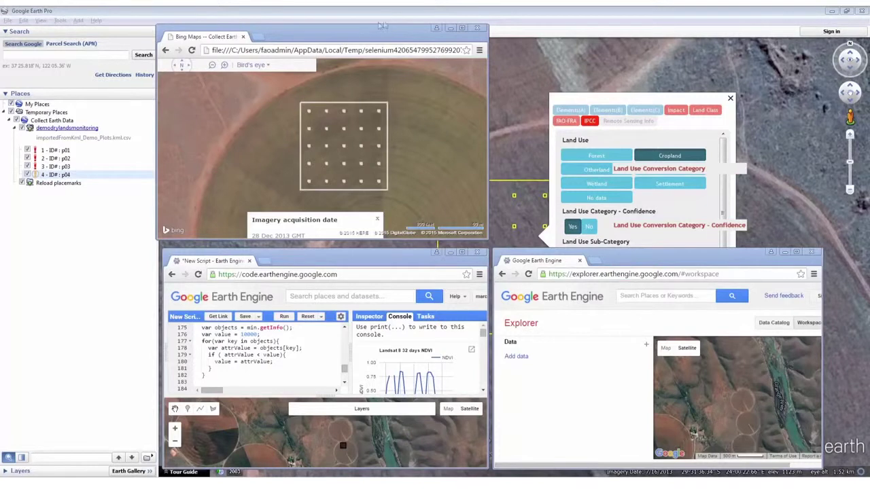
Look at the plot in the Bing Maps, Earth Engine code editor and Earth Engine Explorer windows
{"action": "left_click", "coordinate": [385, 31]}
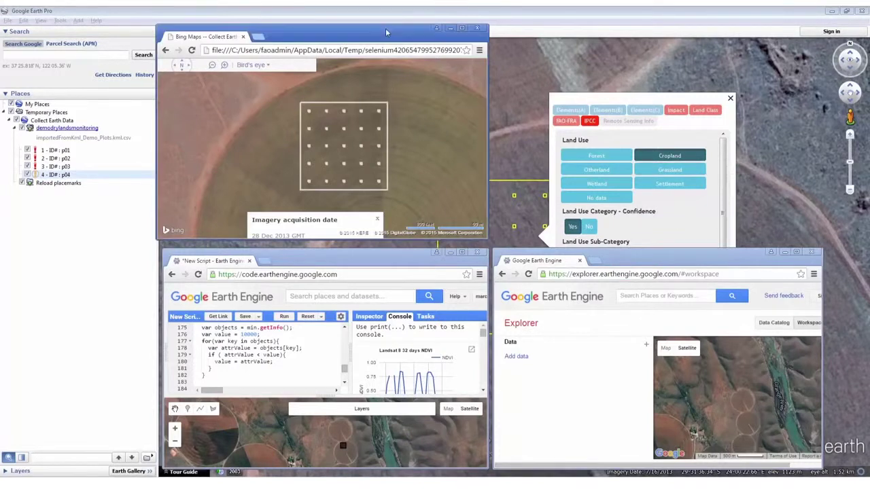
{"action": "left_click", "coordinate": [442, 267]}
{"action": "left_click", "coordinate": [714, 261]}
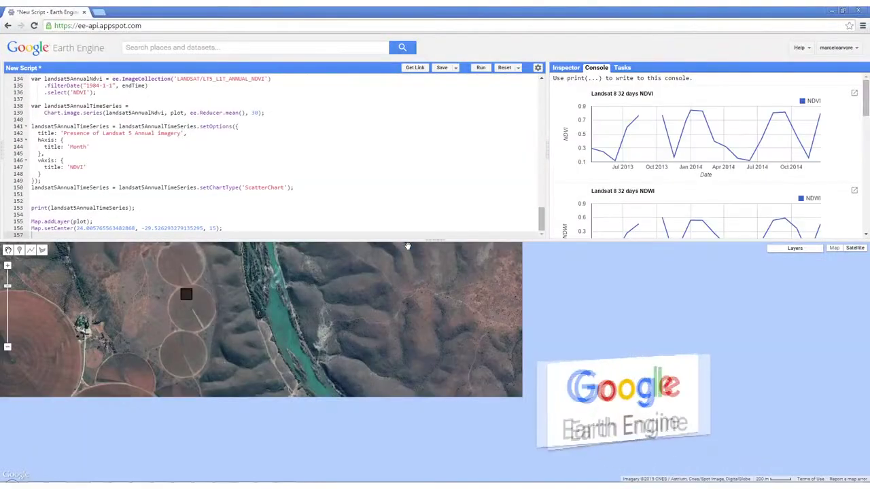
Widen the Earth Engine console and look through the Landsat index charts for the plot
{"action": "left_click_drag", "start_coordinate": [546, 154], "coordinate": [425, 164]}
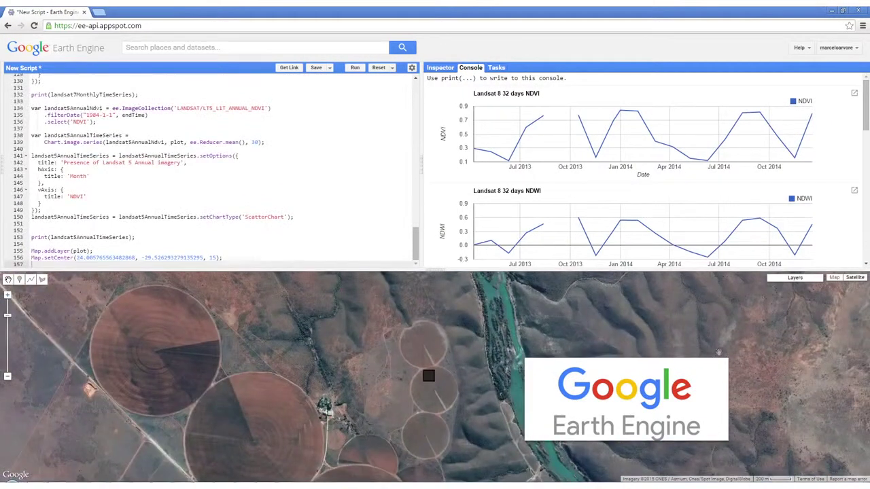
{"action": "left_click_drag", "start_coordinate": [865, 131], "coordinate": [866, 265]}
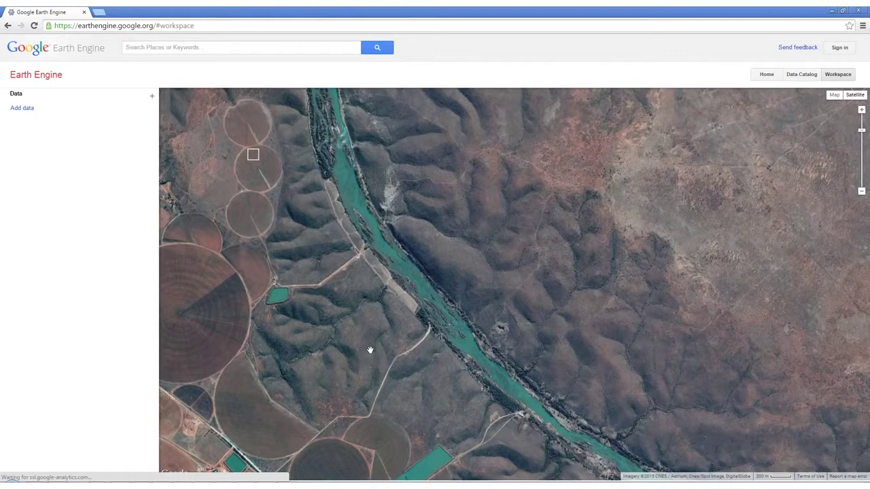
In Earth Engine Explorer, search for "landsat 7 green" and add the Landsat 7 Annual Greenest-Pixel TOA Reflectance layer over the plot
{"action": "scroll", "coordinate": [319, 292], "scroll_direction": "up", "scroll_amount": 3}
{"action": "left_click_drag", "start_coordinate": [498, 281], "coordinate": [564, 390]}
{"action": "left_click", "coordinate": [194, 52]}
{"action": "type", "text": "landsat 7 green"}
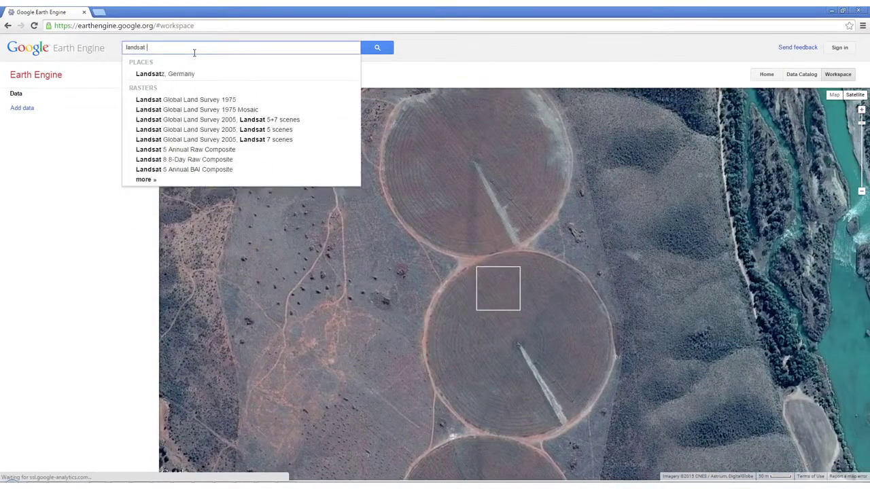
{"action": "left_click", "coordinate": [221, 86]}
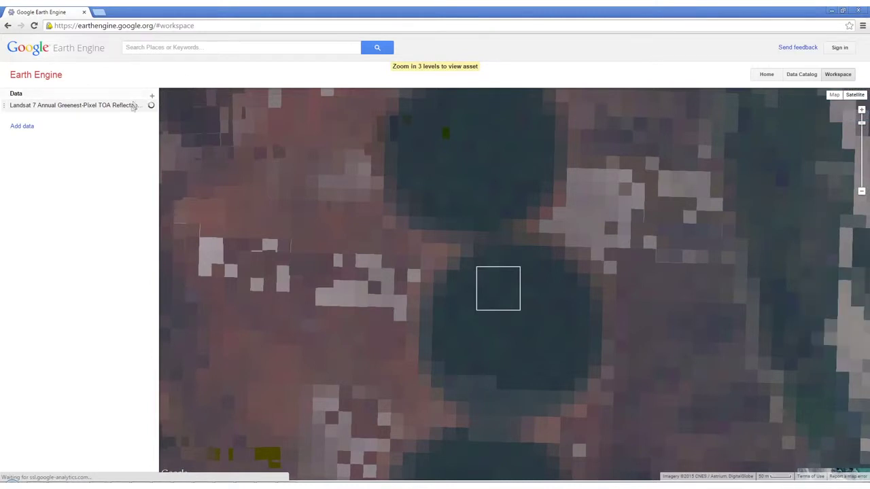
Set the Landsat 7 layer's three RGB bands to B4, B5 and B3 and save the visualization
{"action": "left_click", "coordinate": [132, 106]}
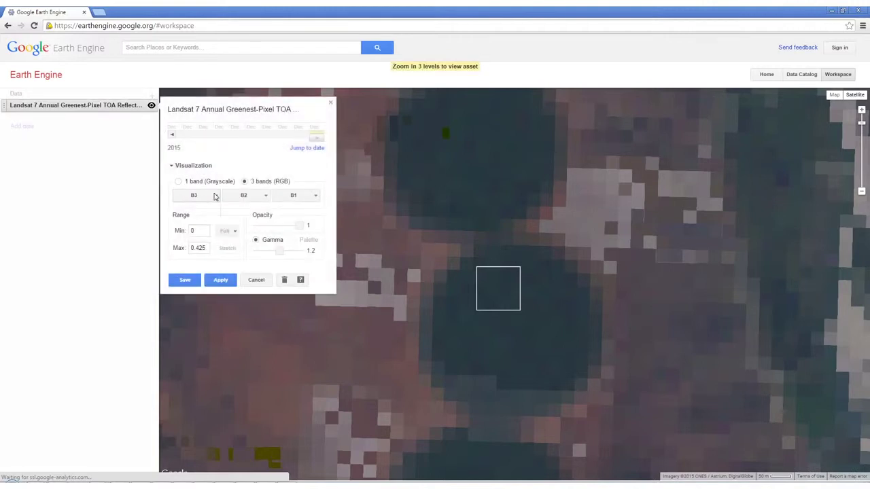
{"action": "left_click", "coordinate": [214, 196]}
{"action": "left_click", "coordinate": [197, 249]}
{"action": "left_click", "coordinate": [246, 196]}
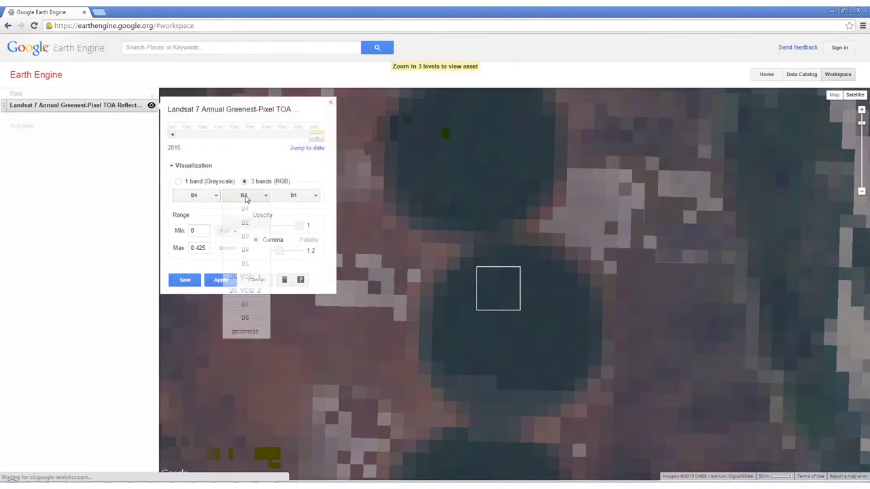
{"action": "left_click", "coordinate": [245, 263]}
{"action": "left_click", "coordinate": [294, 197]}
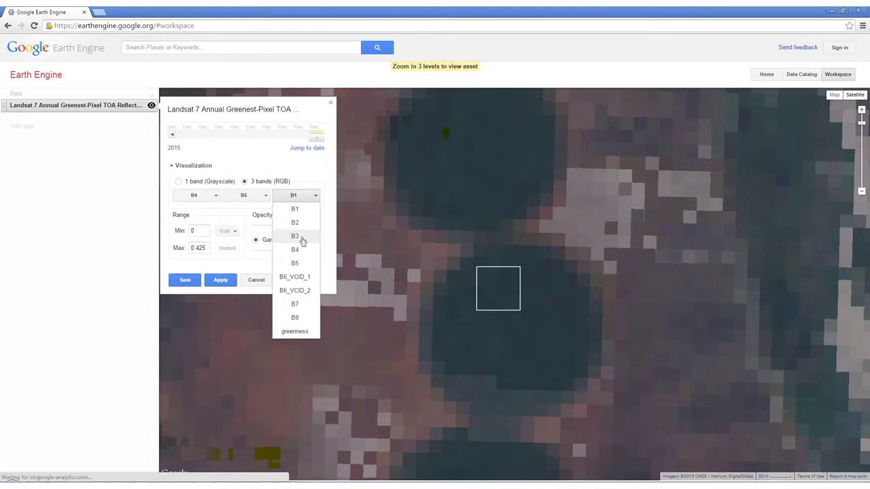
{"action": "left_click", "coordinate": [302, 239]}
{"action": "left_click", "coordinate": [198, 278]}
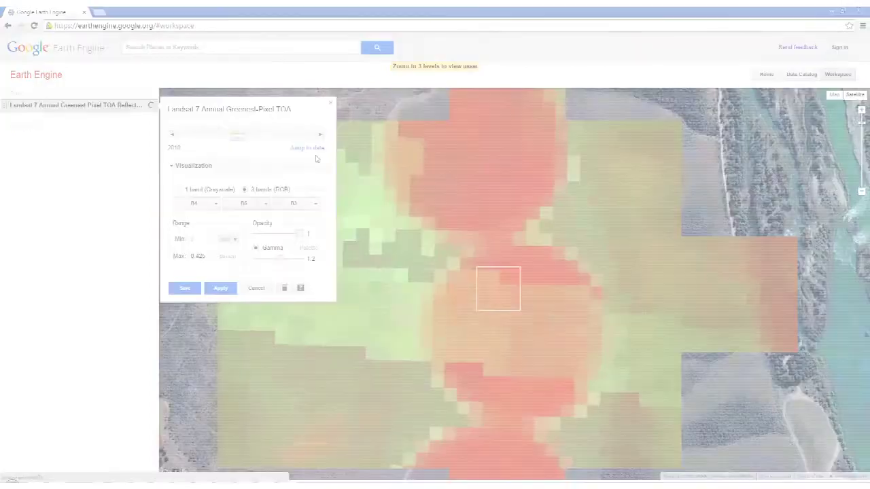
Change the Landsat 7 layer's date to 2009 and 2008 in turn to display each year's composite over the plot
{"action": "left_click", "coordinate": [306, 147]}
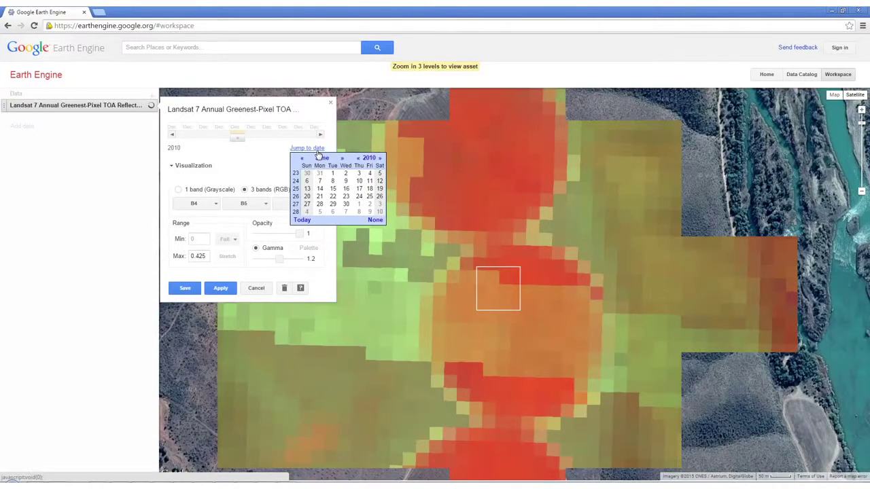
{"action": "left_click", "coordinate": [325, 192]}
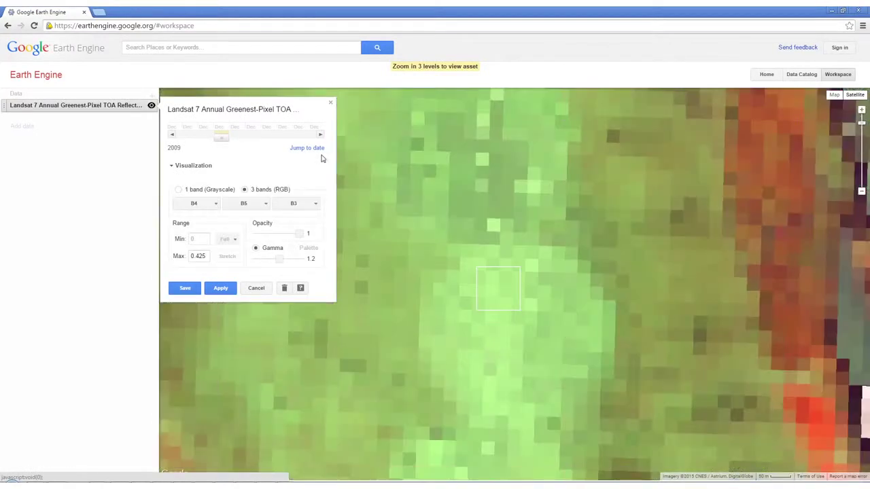
{"action": "left_click", "coordinate": [322, 155]}
{"action": "left_click", "coordinate": [358, 160]}
{"action": "left_click", "coordinate": [333, 193]}
{"action": "left_click", "coordinate": [221, 287]}
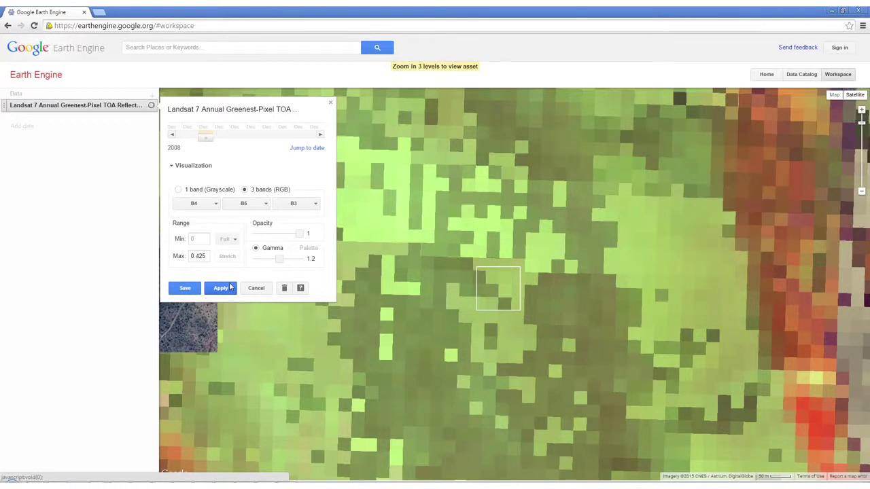
{"action": "left_click", "coordinate": [307, 147]}
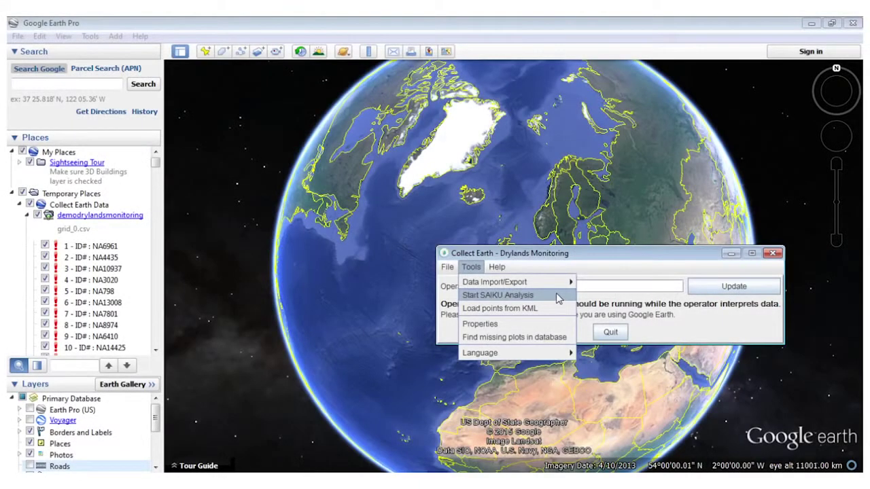
Start the SAIKU analysis from Collect Earth without regenerating the dataset, and log in with the prefilled credentials
{"action": "left_click", "coordinate": [557, 299]}
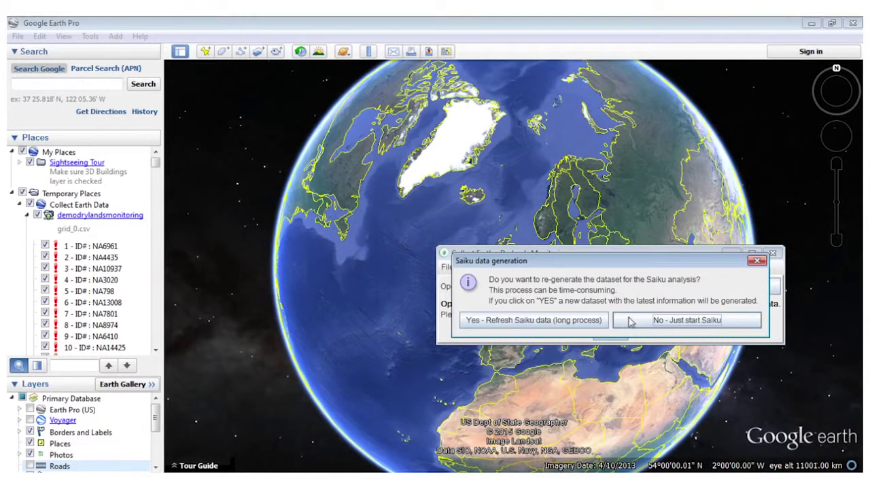
{"action": "left_click", "coordinate": [604, 320]}
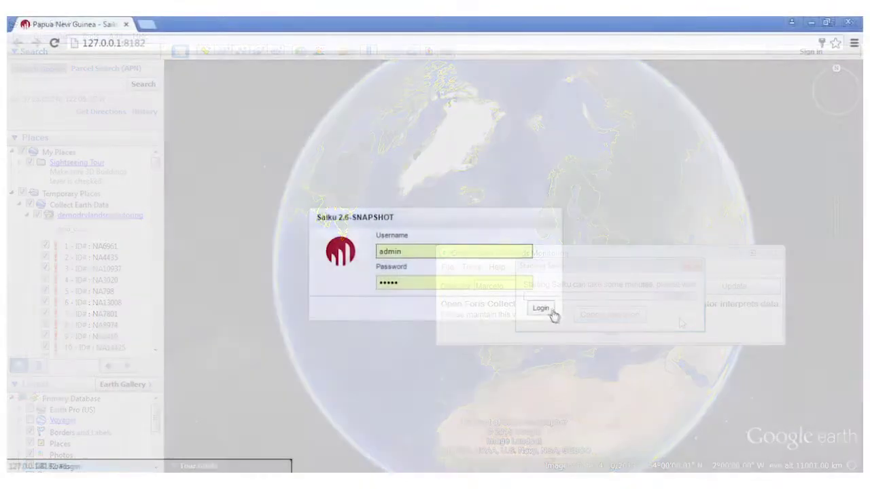
{"action": "left_click", "coordinate": [552, 316]}
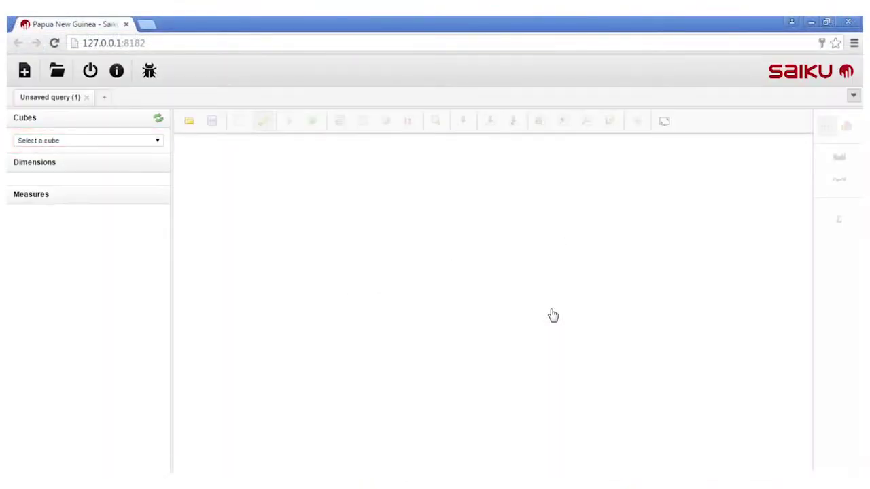
Build a query on the Plot cube with Area (HA) and land use Category as columns and Initial_Land_Use as rows
{"action": "left_click", "coordinate": [159, 143]}
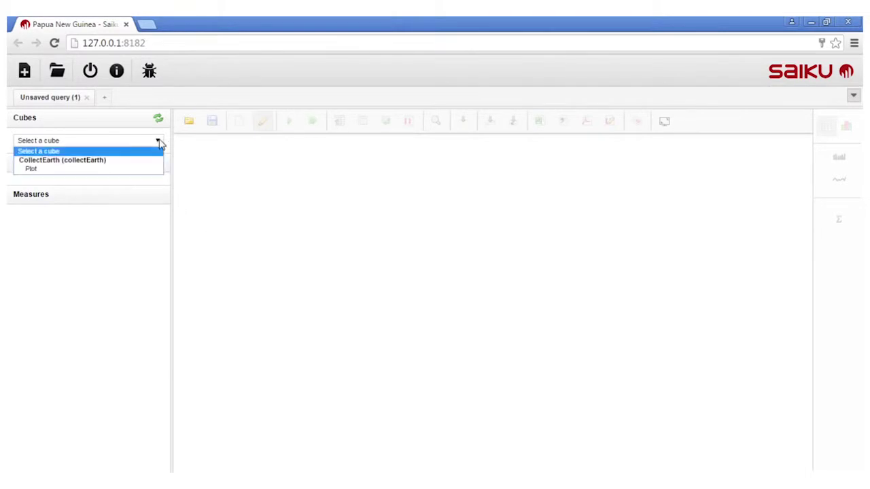
{"action": "left_click", "coordinate": [134, 170]}
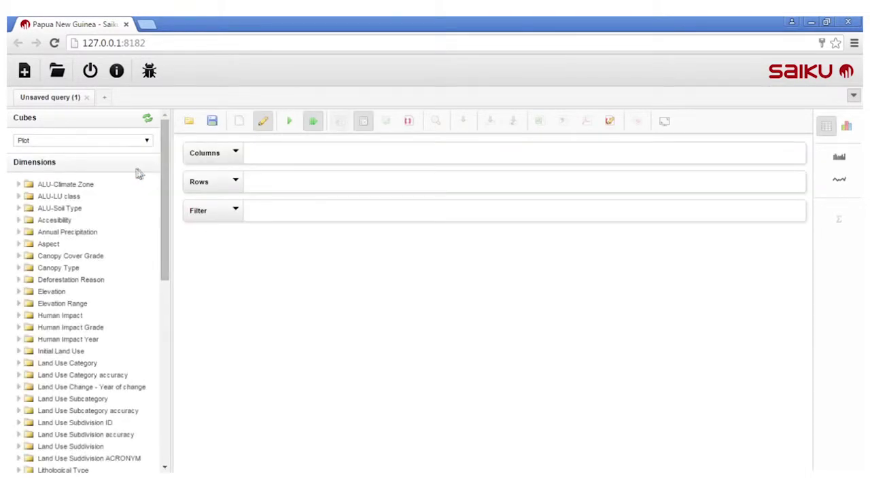
{"action": "left_click_drag", "start_coordinate": [166, 174], "coordinate": [163, 227]}
{"action": "left_click", "coordinate": [60, 217]}
{"action": "left_click", "coordinate": [68, 253]}
{"action": "left_click_drag", "start_coordinate": [51, 276], "coordinate": [270, 154]}
{"action": "left_click_drag", "start_coordinate": [58, 240], "coordinate": [276, 184]}
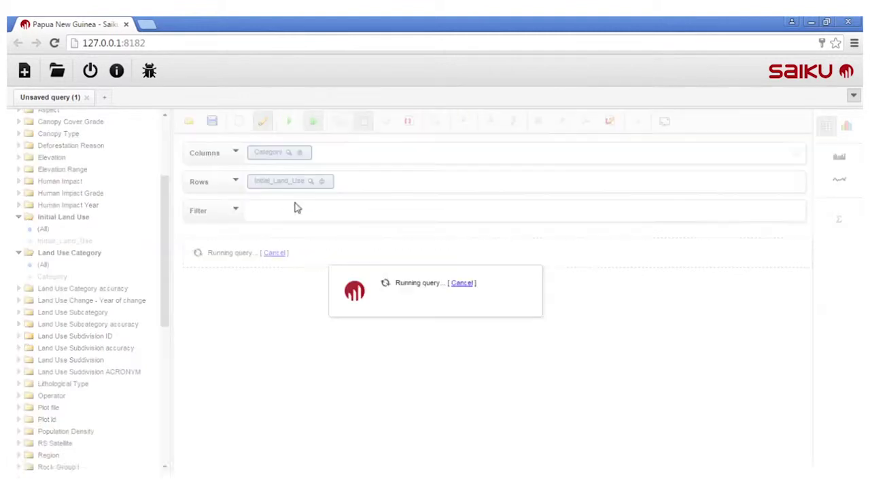
{"action": "scroll", "coordinate": [81, 306], "scroll_direction": "down", "scroll_amount": 5}
{"action": "left_click_drag", "start_coordinate": [43, 414], "coordinate": [272, 153]}
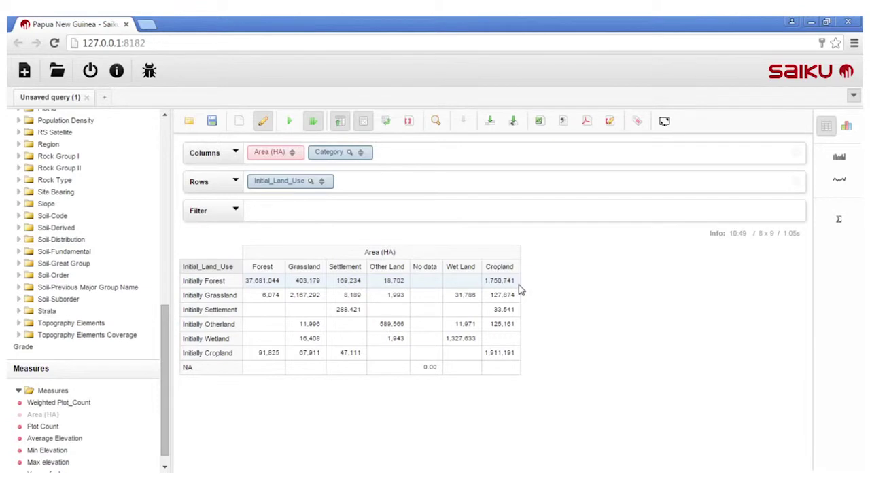
Zoom the query result into the cell where the Initially Forest row meets the Cropland column
{"action": "left_click", "coordinate": [440, 128]}
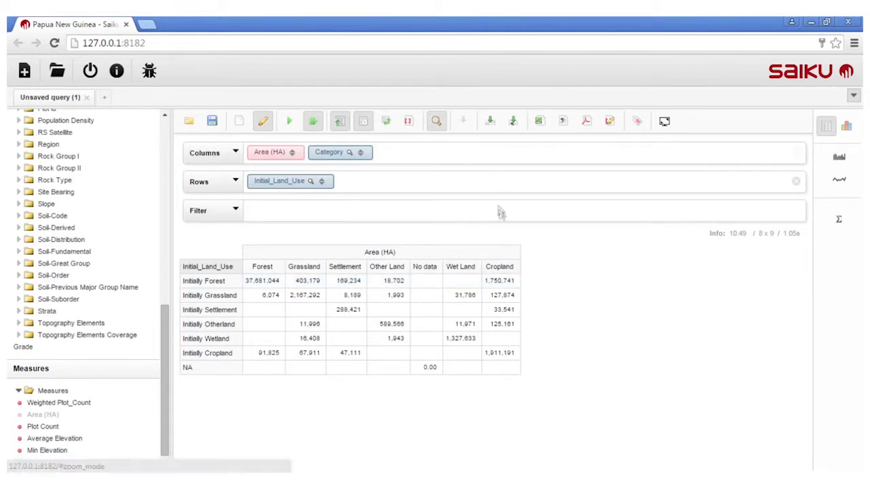
{"action": "left_click", "coordinate": [503, 282]}
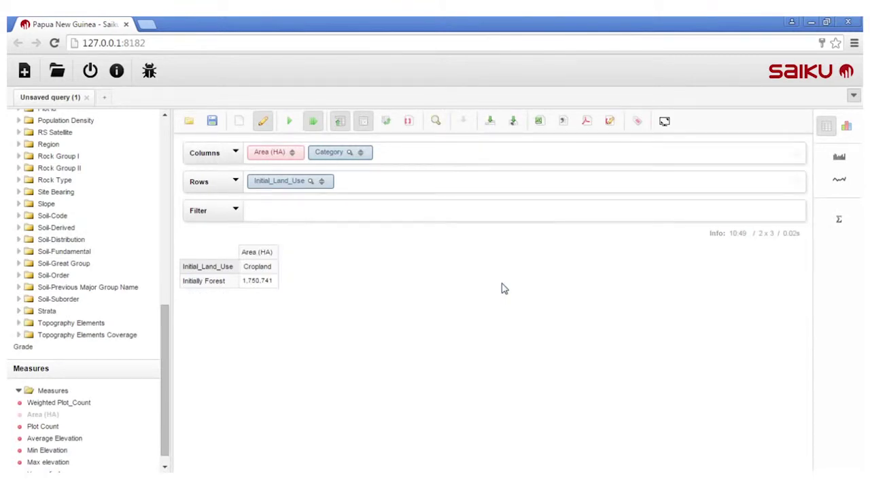
Break the forest-to-cropland query down further by adding land use Subdivision to the rows and Region to the columns
{"action": "scroll", "coordinate": [79, 326], "scroll_direction": "up", "scroll_amount": 5}
{"action": "left_click_drag", "start_coordinate": [57, 330], "coordinate": [382, 182]}
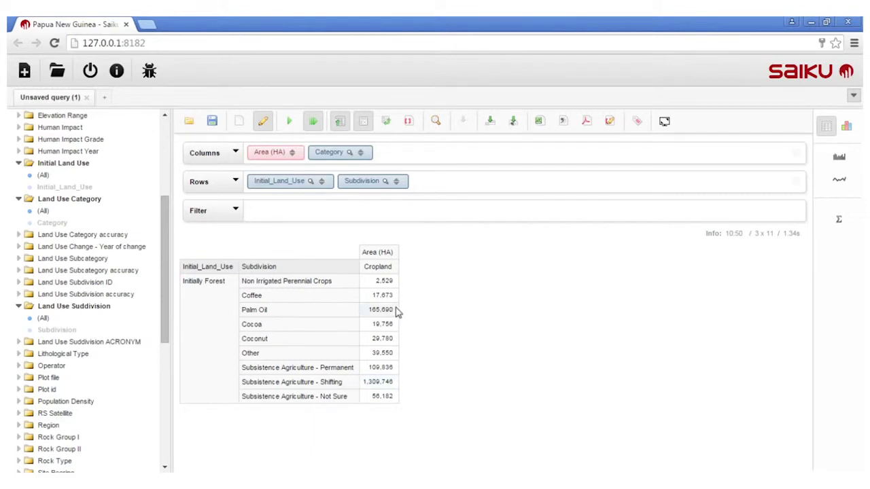
{"action": "scroll", "coordinate": [58, 253], "scroll_direction": "down", "scroll_amount": 3}
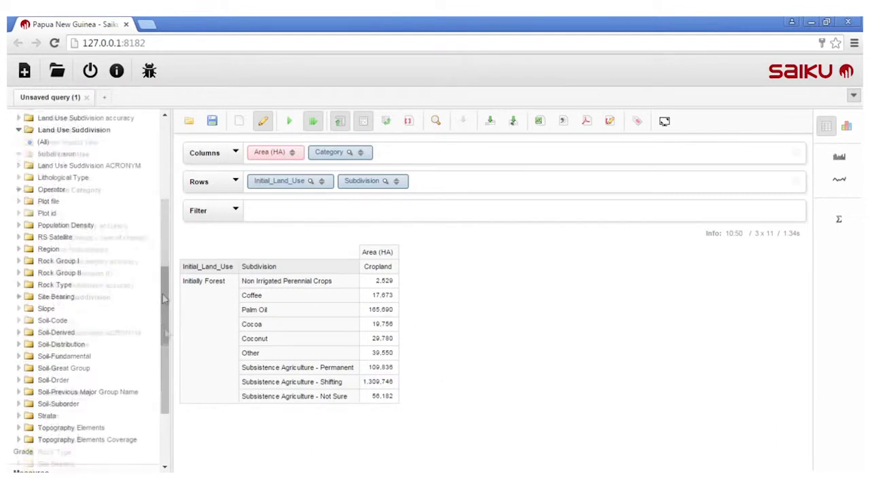
{"action": "left_click", "coordinate": [54, 250]}
{"action": "left_click_drag", "start_coordinate": [47, 272], "coordinate": [410, 157]}
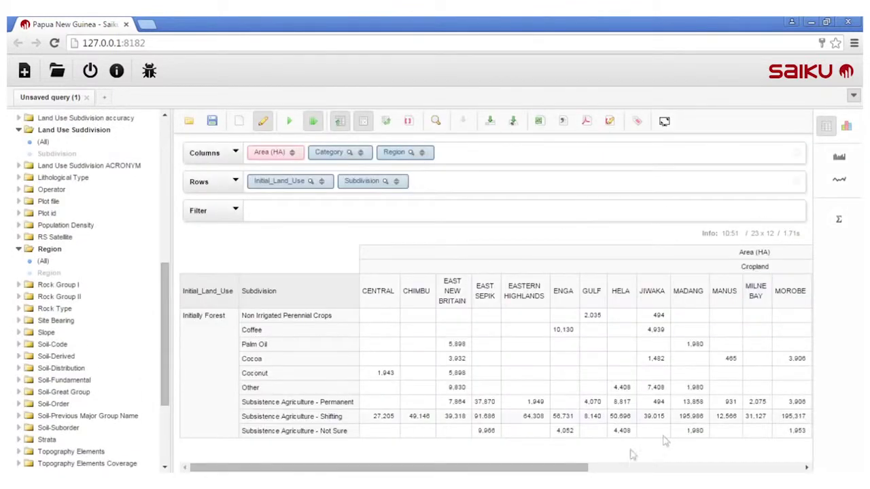
{"action": "left_click", "coordinate": [632, 467]}
Display the query result as pie charts and inspect the Palm Oil slice of the West New Britain chart
{"action": "left_click", "coordinate": [846, 129]}
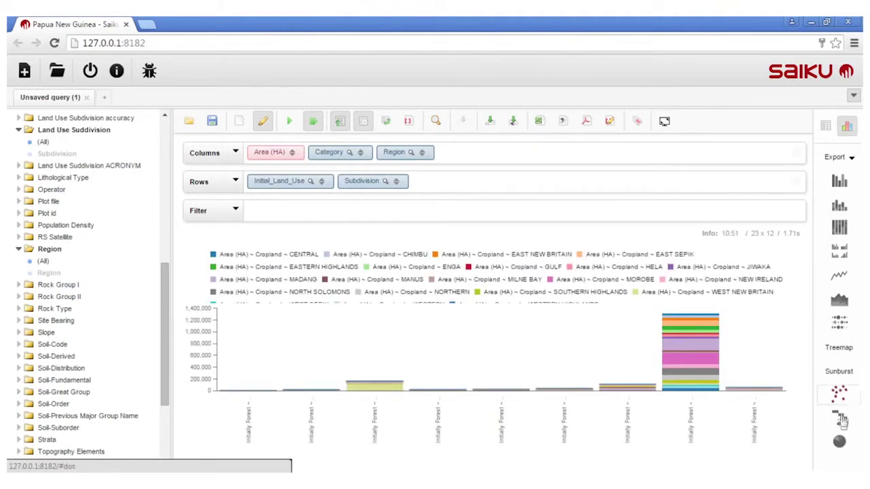
{"action": "left_click", "coordinate": [840, 442]}
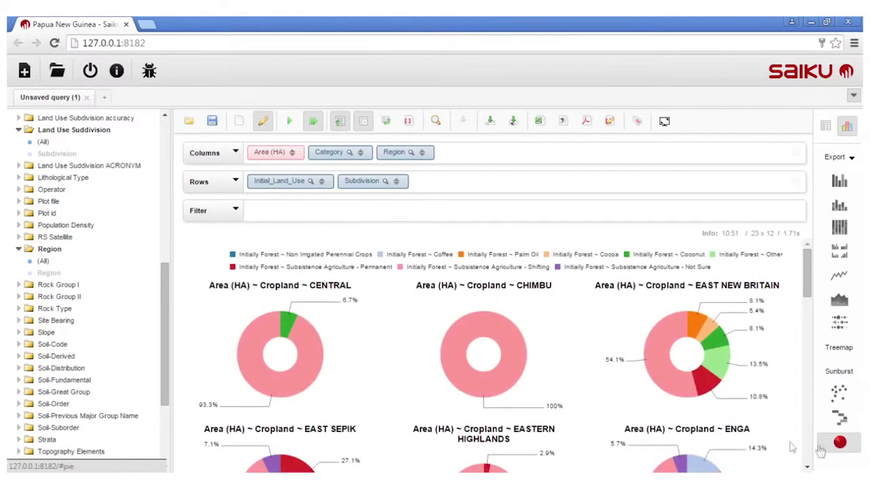
{"action": "left_click_drag", "start_coordinate": [809, 282], "coordinate": [822, 420]}
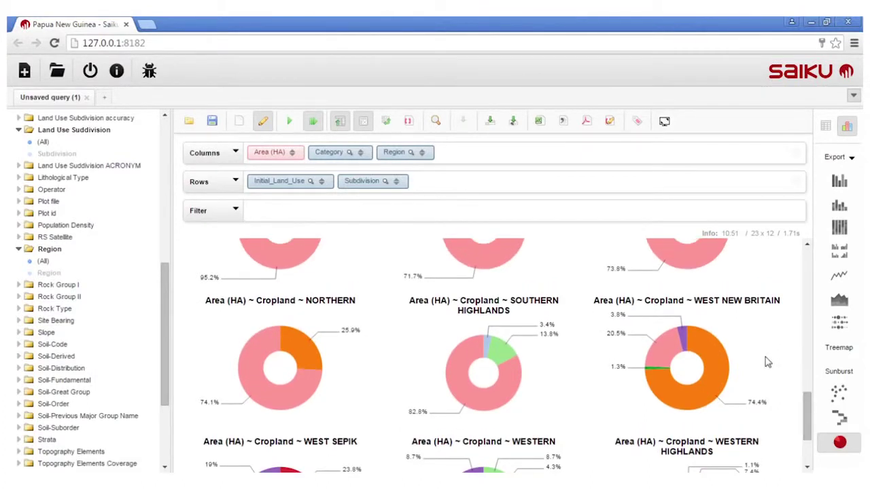
{"action": "mouse_move", "coordinate": [723, 373]}
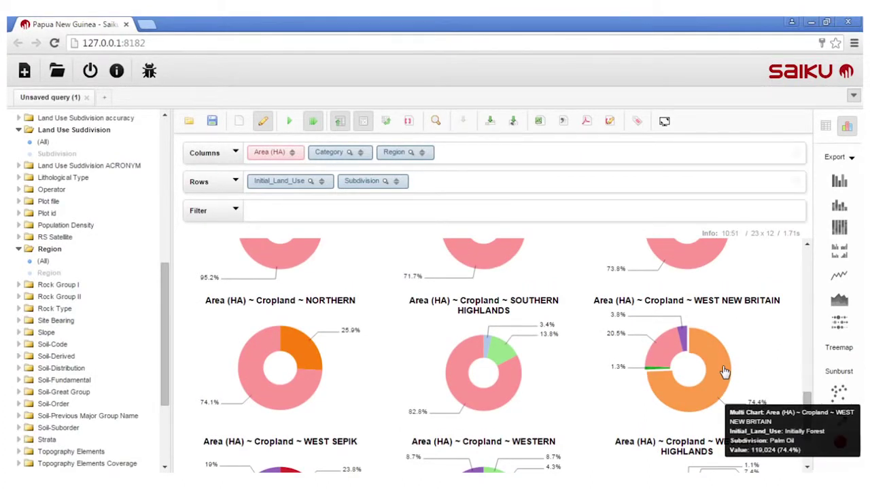